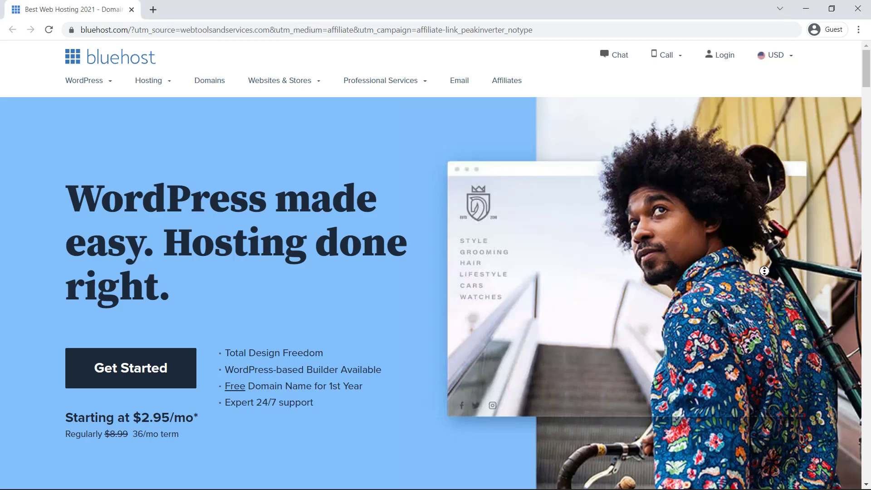
Step: Browse the Bluehost homepage, then pick Shared Hosting from the Hosting menu
{"action": "scroll", "coordinate": [764, 272], "scroll_direction": "down", "scroll_amount": 3}
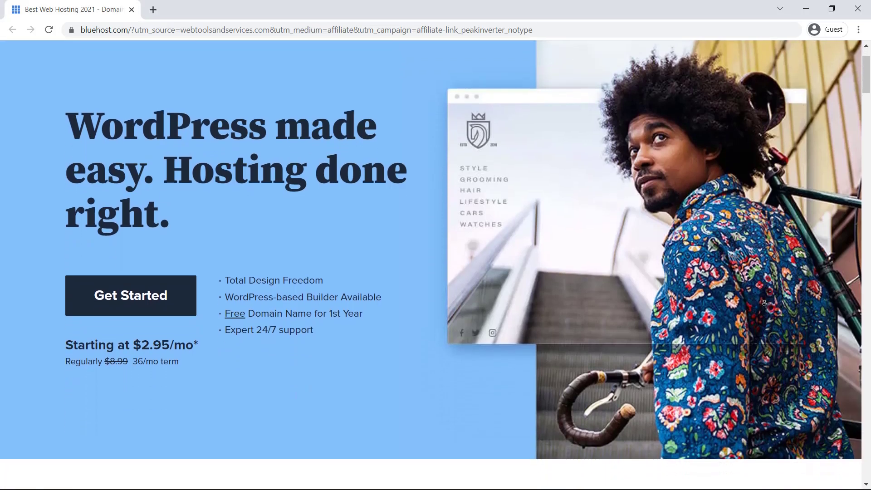
{"action": "scroll", "coordinate": [764, 302], "scroll_direction": "down", "scroll_amount": 4}
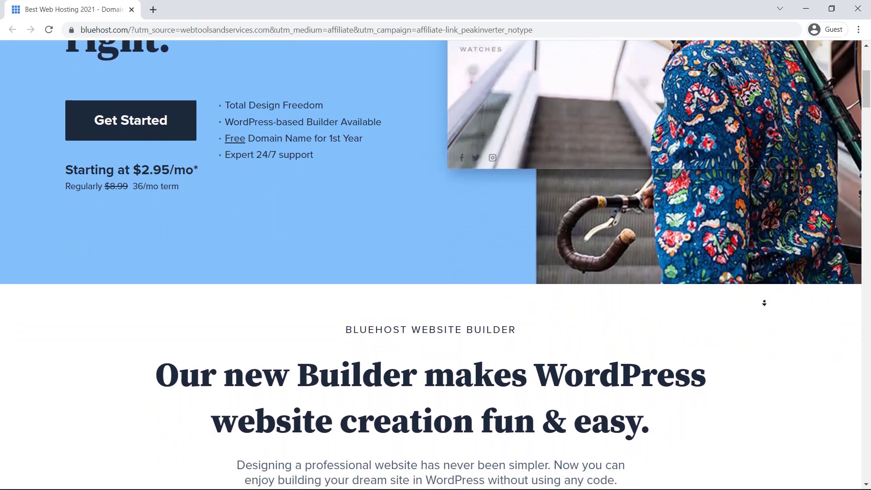
{"action": "scroll", "coordinate": [764, 302], "scroll_direction": "down", "scroll_amount": 4}
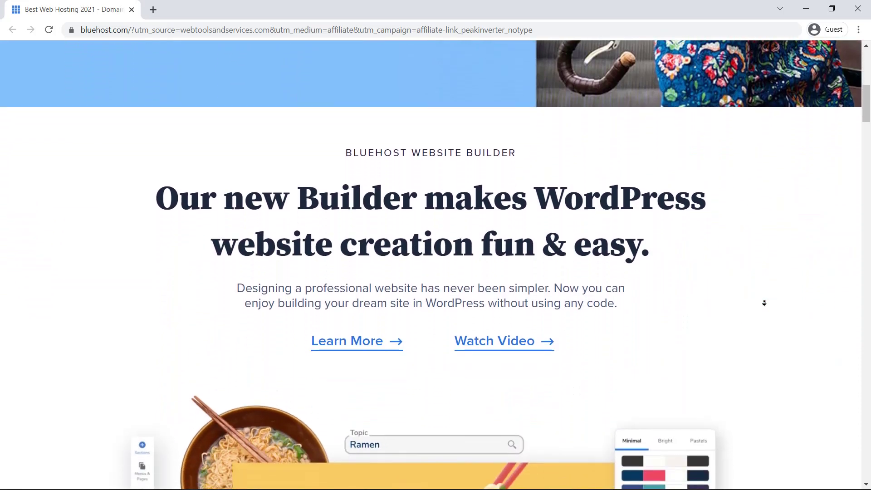
{"action": "scroll", "coordinate": [764, 302], "scroll_direction": "down", "scroll_amount": 4}
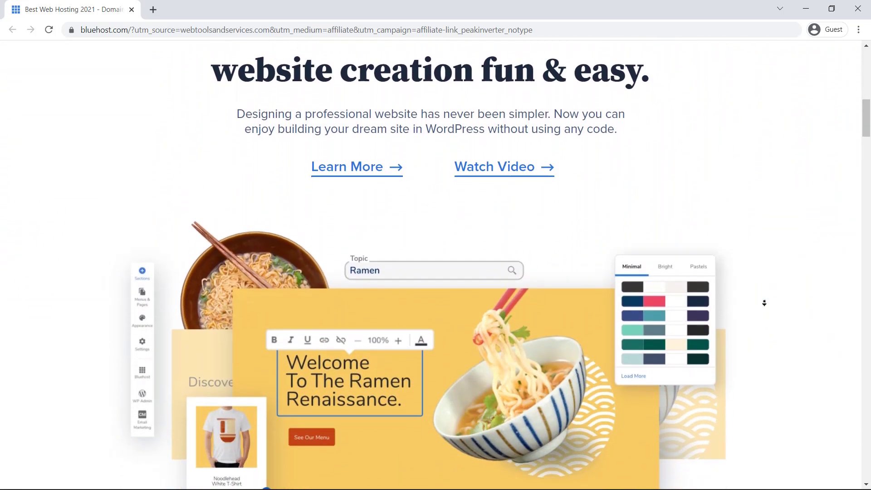
{"action": "scroll", "coordinate": [765, 303], "scroll_direction": "down", "scroll_amount": 4}
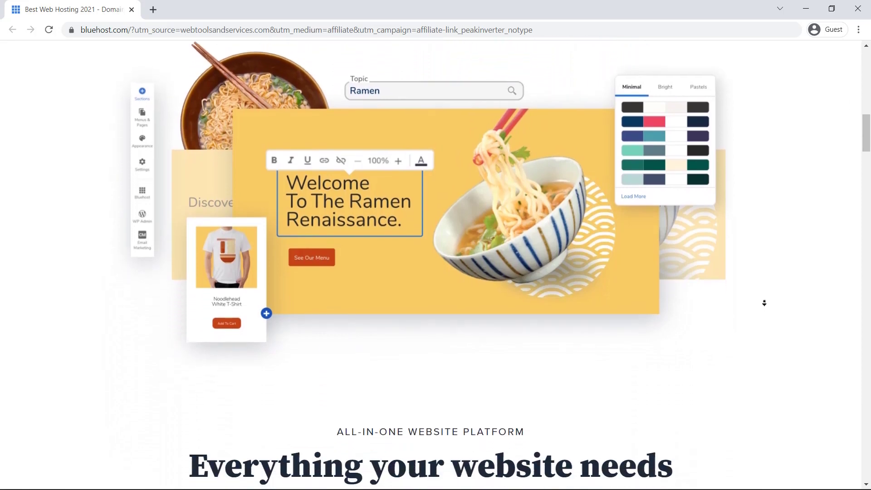
{"action": "scroll", "coordinate": [765, 302], "scroll_direction": "down", "scroll_amount": 4}
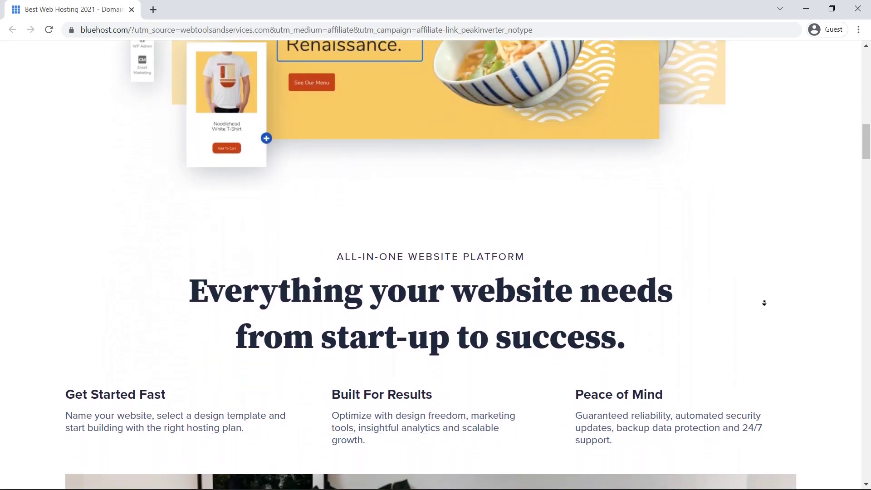
{"action": "scroll", "coordinate": [765, 302], "scroll_direction": "down", "scroll_amount": 4}
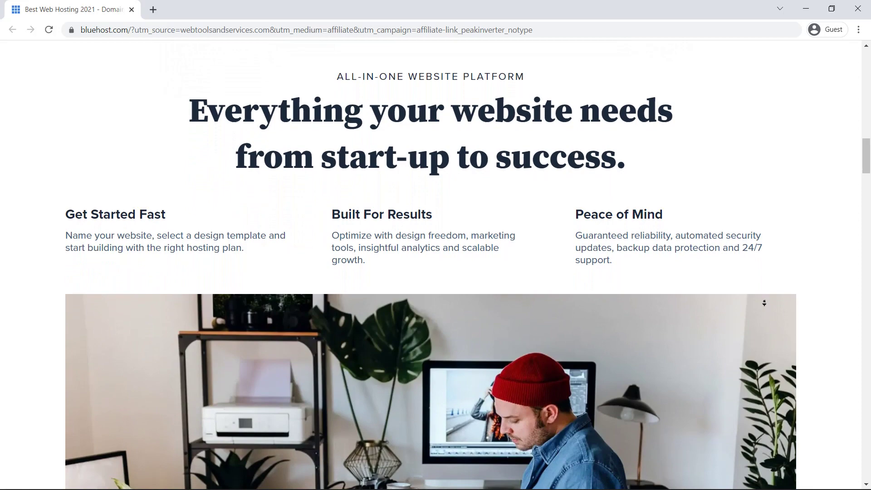
{"action": "scroll", "coordinate": [765, 303], "scroll_direction": "down", "scroll_amount": 3}
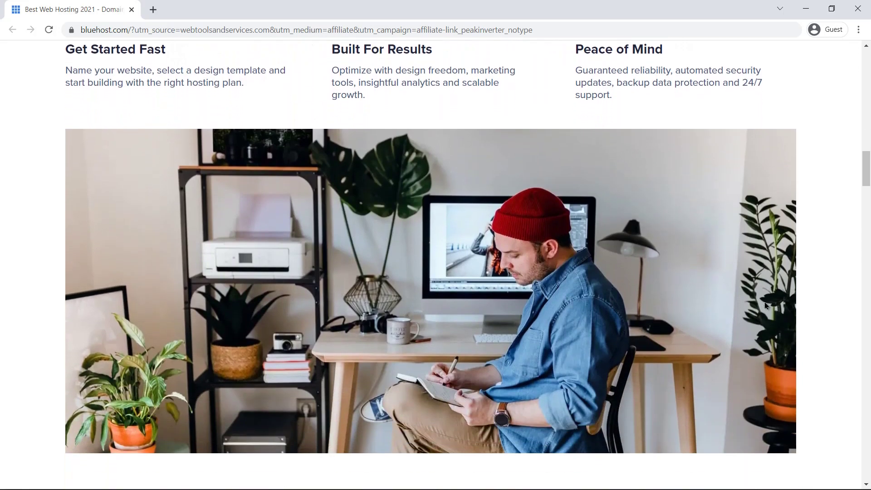
{"action": "key", "text": "Home"}
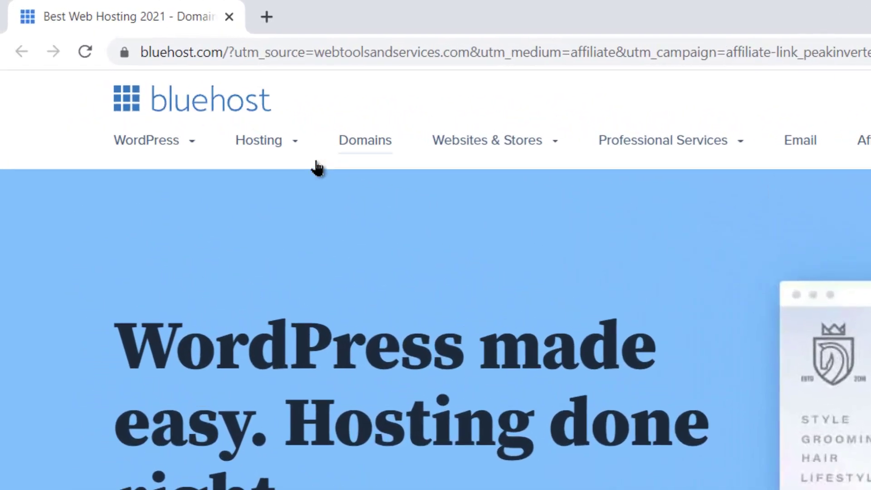
{"action": "left_click", "coordinate": [180, 95]}
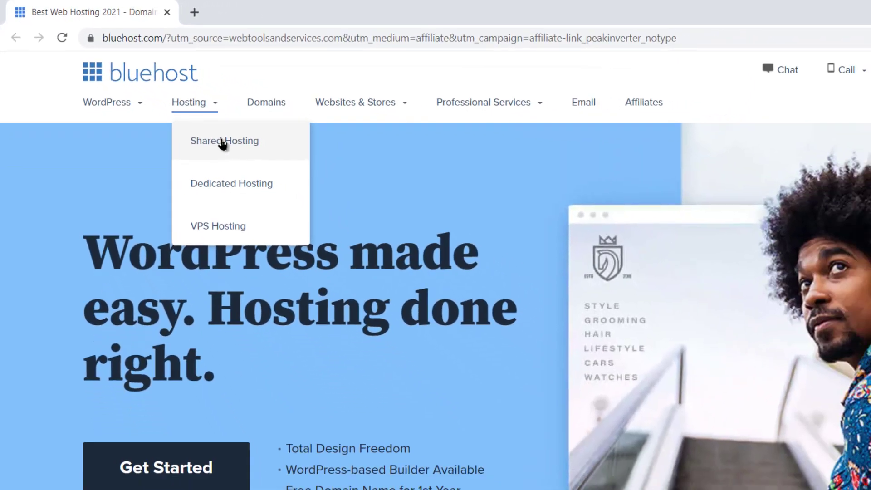
{"action": "left_click", "coordinate": [222, 144]}
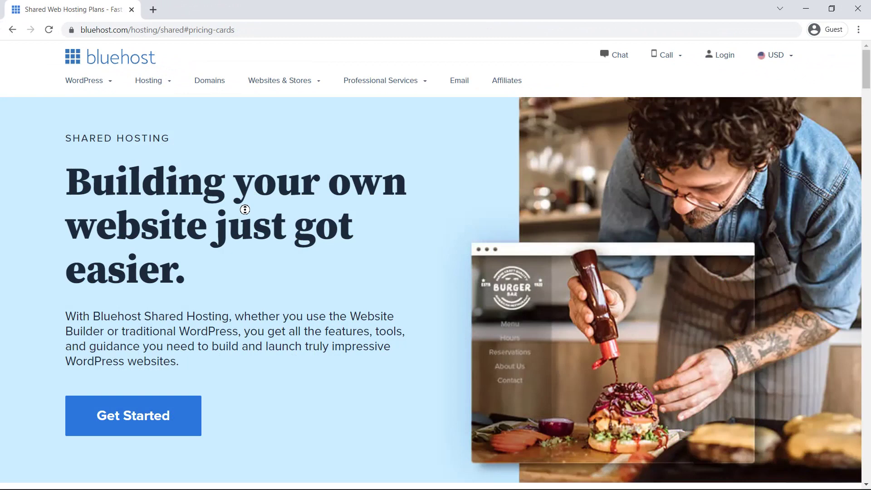
Step: Select the BASIC plan at $2.95/mo on a 36-month term
{"action": "middle_click", "coordinate": [245, 224]}
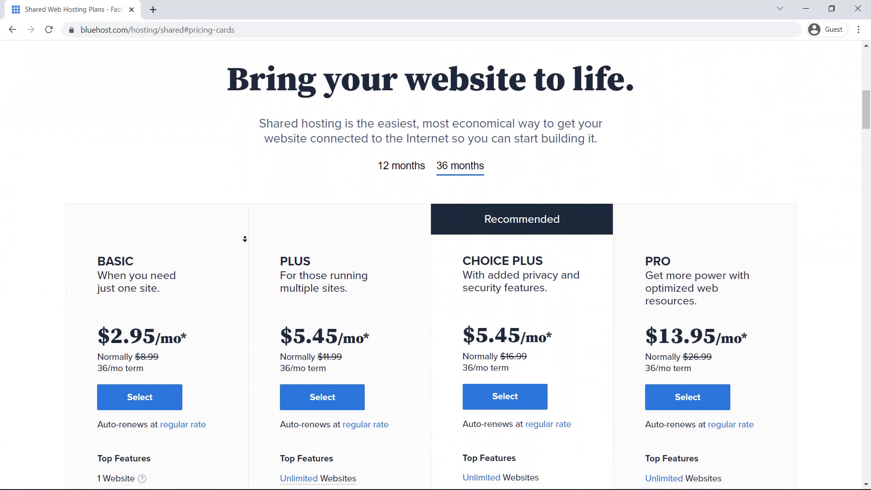
{"action": "middle_click", "coordinate": [245, 241]}
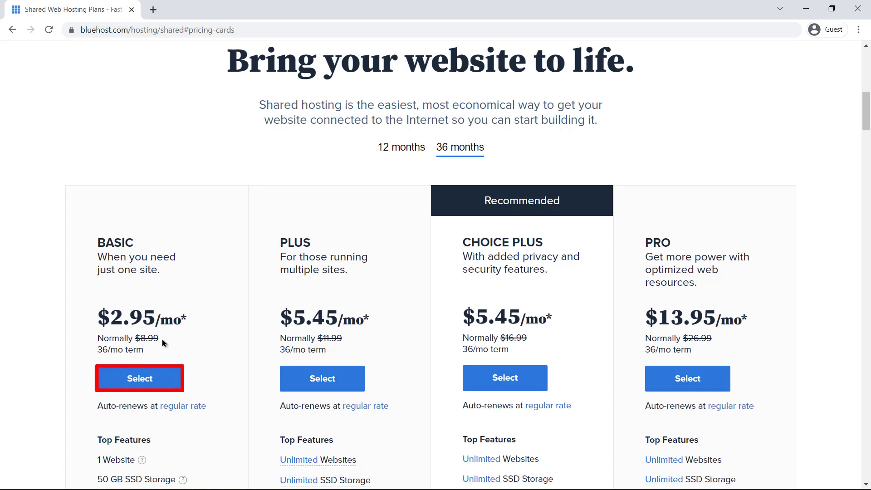
{"action": "left_click", "coordinate": [139, 378]}
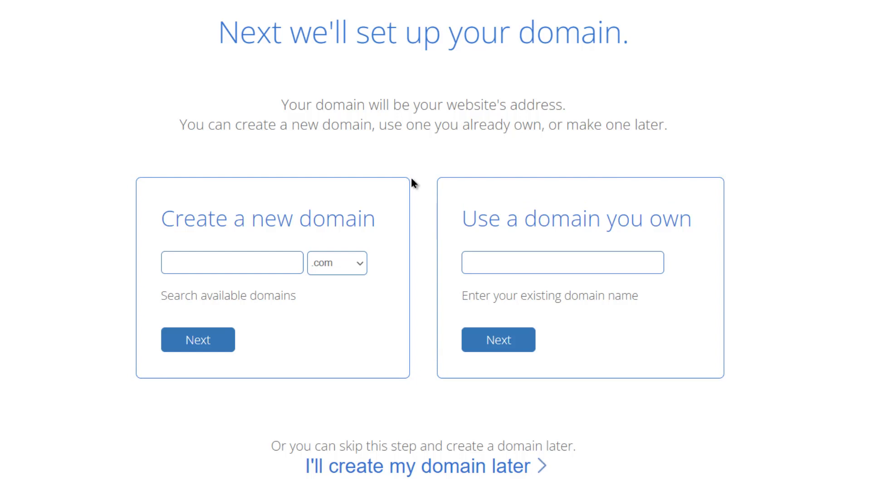
Step: Register the new domain knoxhgts.com, keeping the .com extension, and confirm it's available
{"action": "type", "text": "knoxhgts"}
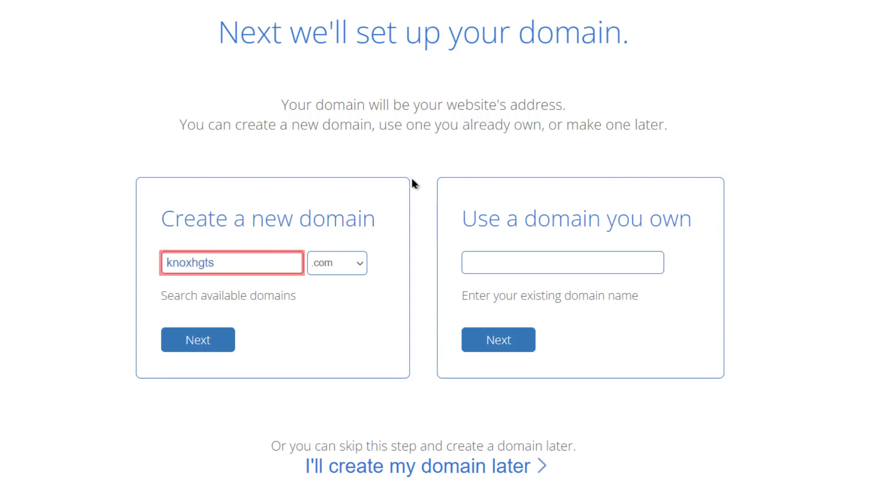
{"action": "left_click", "coordinate": [343, 263]}
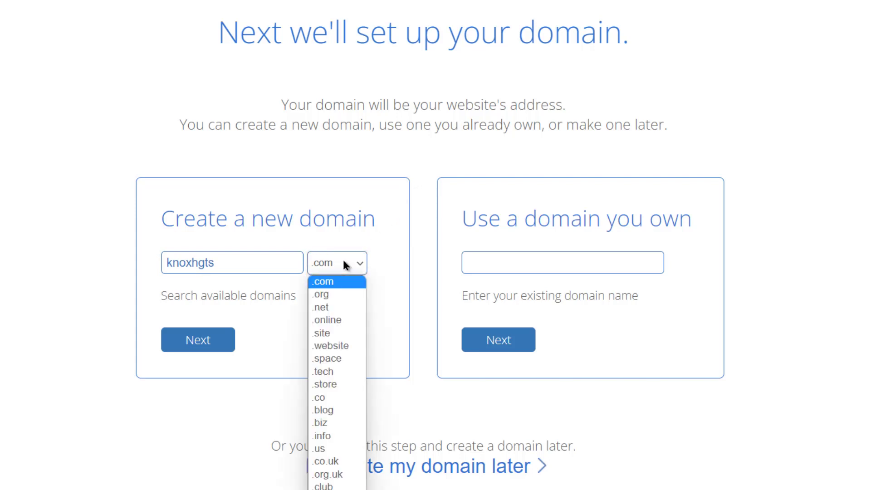
{"action": "left_click", "coordinate": [345, 264]}
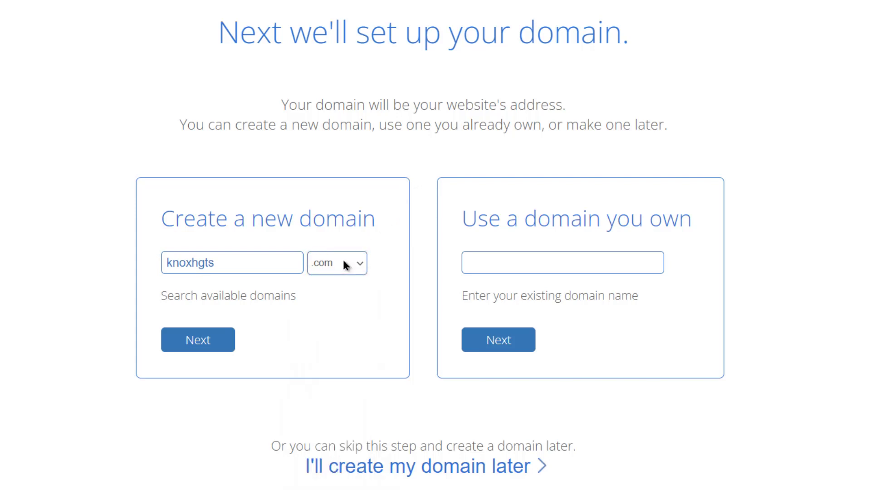
{"action": "left_click", "coordinate": [203, 348]}
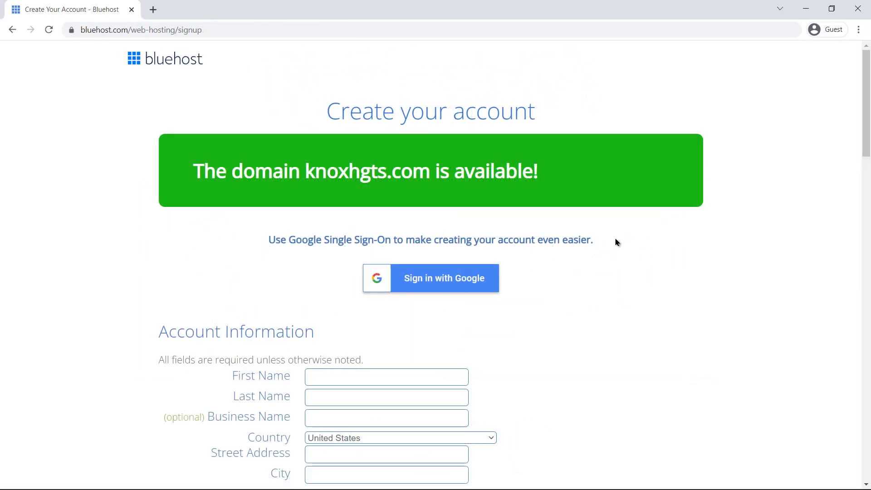
Step: Complete the account information and keep Basic 36 Month as the account plan
{"action": "scroll", "coordinate": [630, 249], "scroll_direction": "down", "scroll_amount": 5}
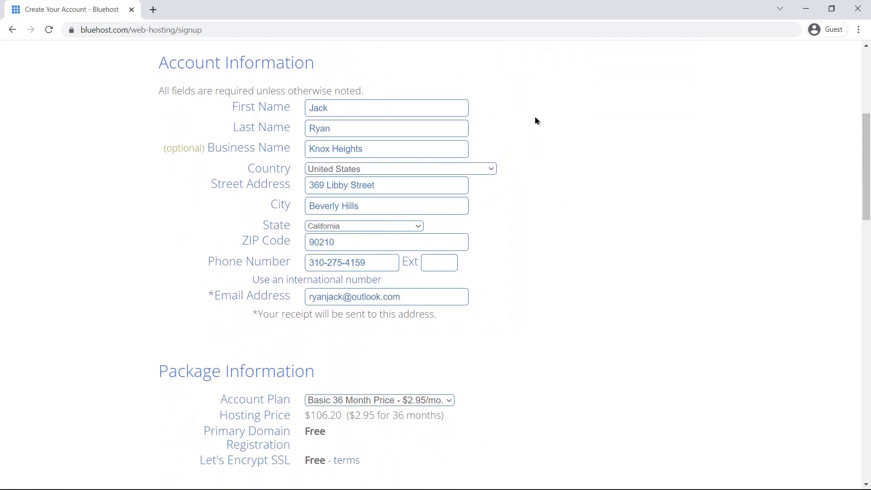
{"action": "scroll", "coordinate": [539, 138], "scroll_direction": "down", "scroll_amount": 6}
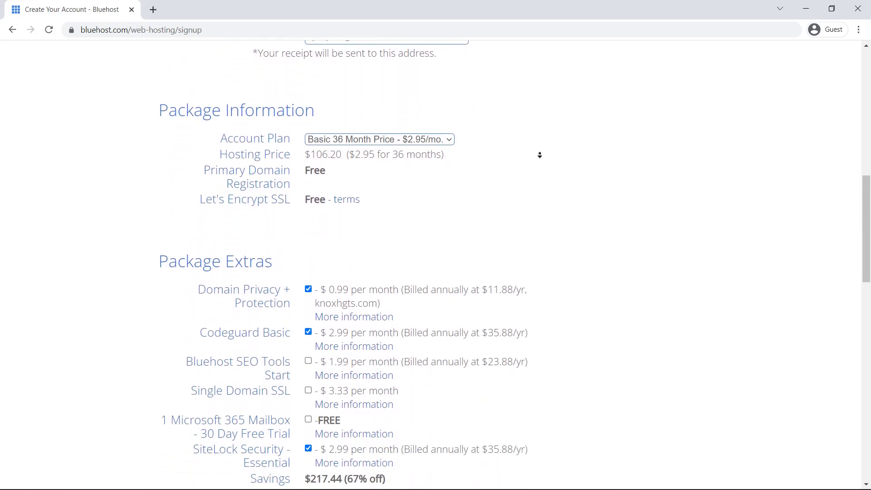
{"action": "left_click", "coordinate": [418, 122]}
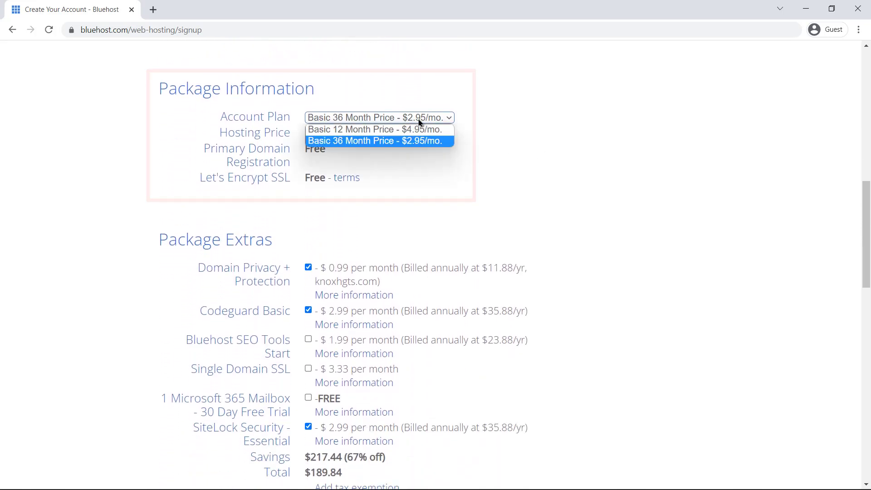
{"action": "left_click", "coordinate": [410, 129]}
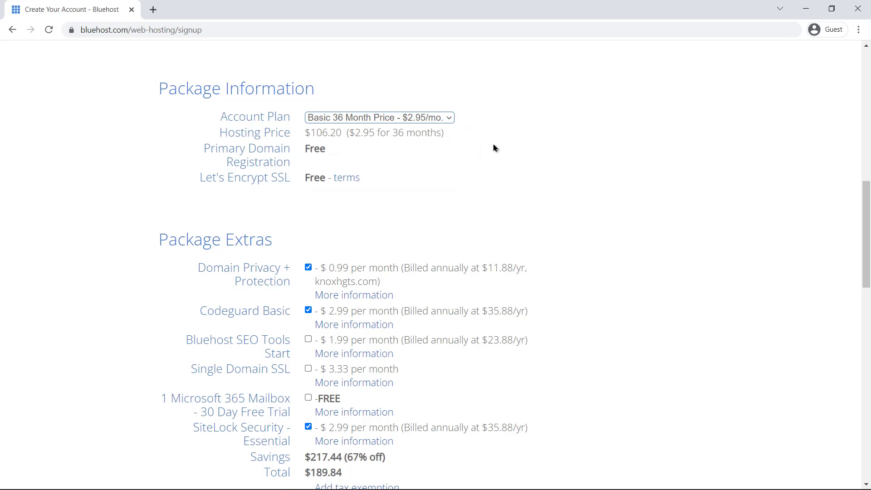
Step: Add SEO Tools Start and the free Microsoft 365 mailbox, then submit the paid order
{"action": "scroll", "coordinate": [582, 168], "scroll_direction": "down", "scroll_amount": 4}
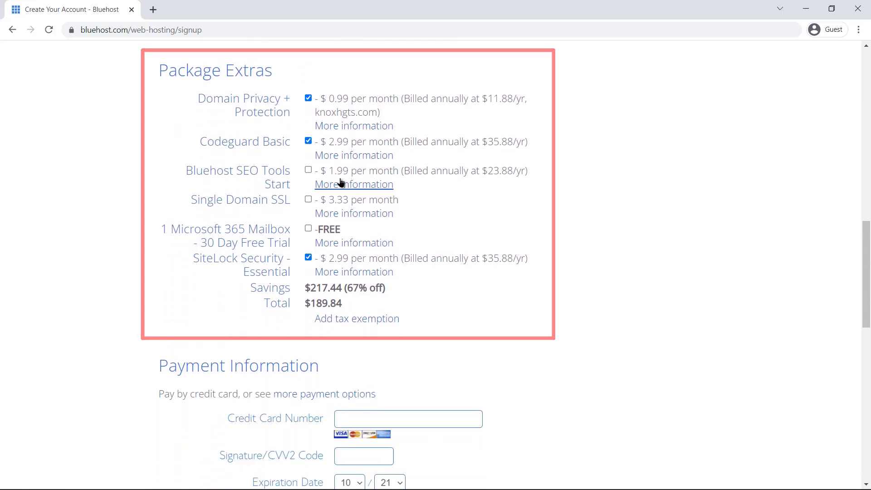
{"action": "left_click", "coordinate": [309, 171]}
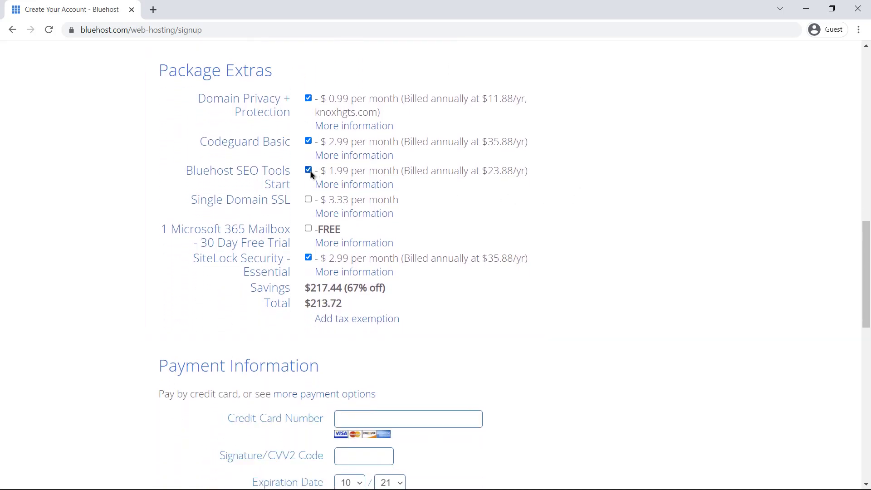
{"action": "left_click", "coordinate": [309, 229]}
{"action": "scroll", "coordinate": [572, 200], "scroll_direction": "down", "scroll_amount": 6}
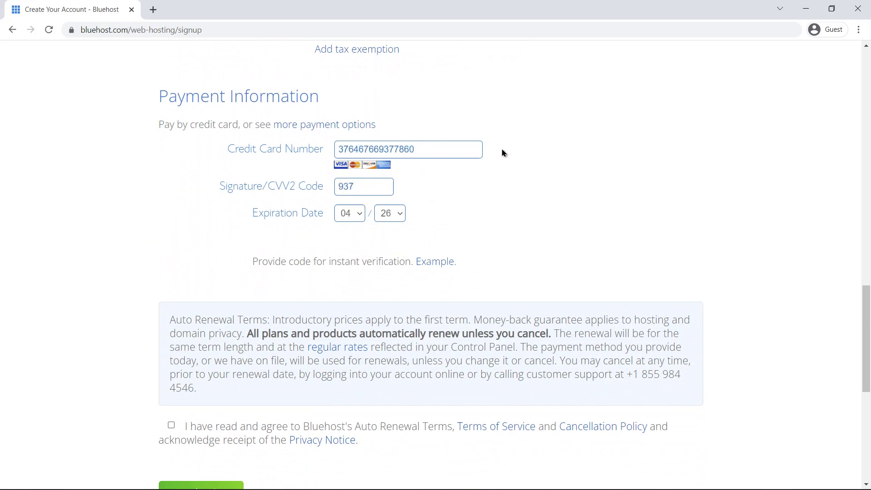
{"action": "scroll", "coordinate": [582, 188], "scroll_direction": "down", "scroll_amount": 3}
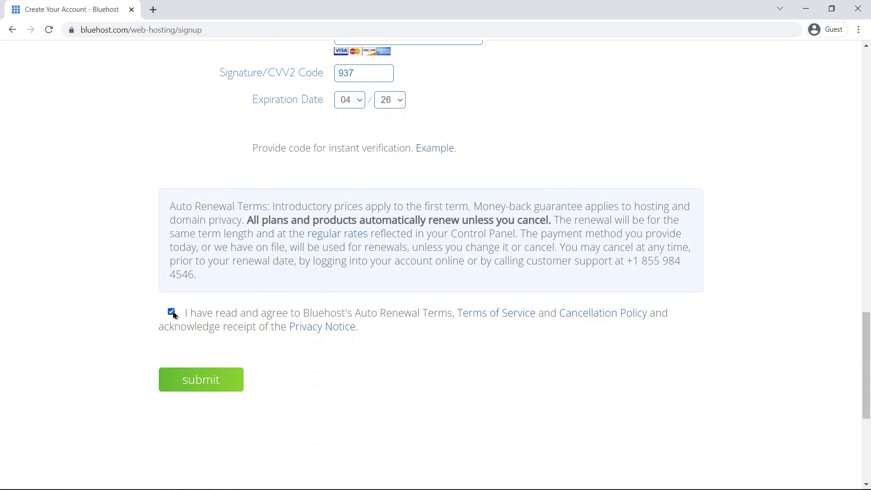
{"action": "left_click", "coordinate": [206, 381]}
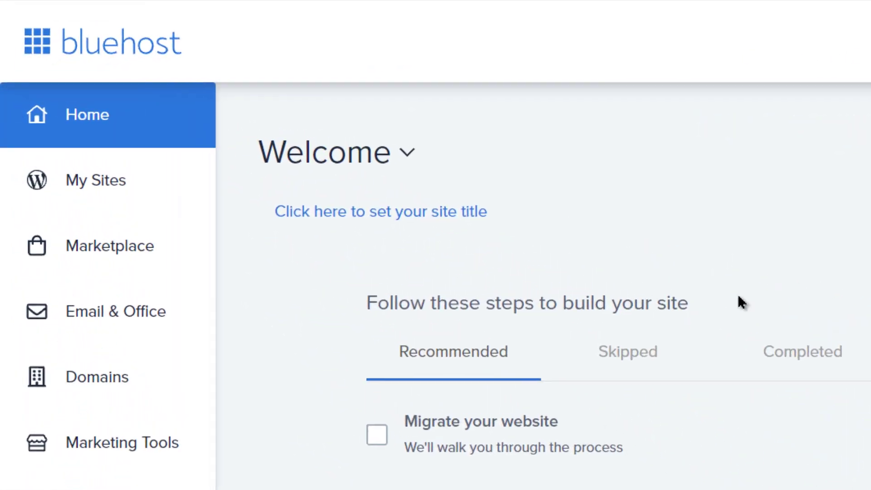
Step: Go to My Sites and expand the Add site options
{"action": "left_click", "coordinate": [106, 192]}
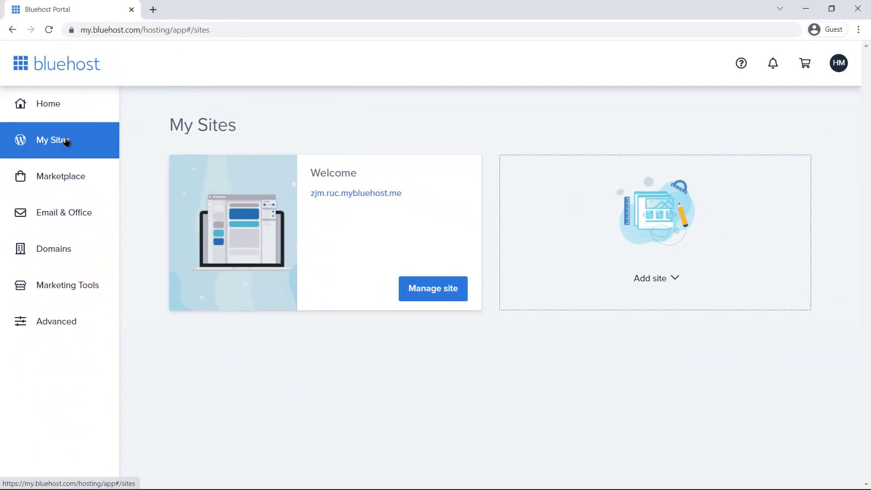
{"action": "left_click", "coordinate": [676, 278]}
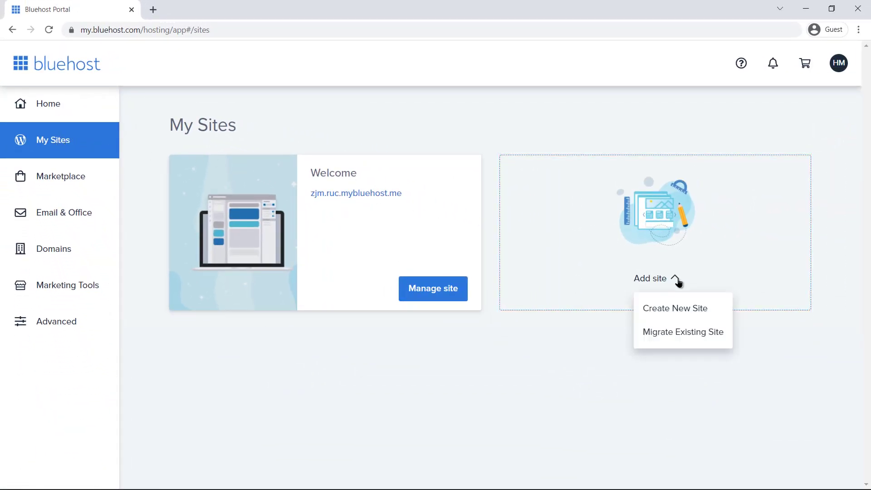
Step: Create a new site named 'Knox heights' with tagline 'Professional Real Estate'
{"action": "left_click", "coordinate": [675, 310]}
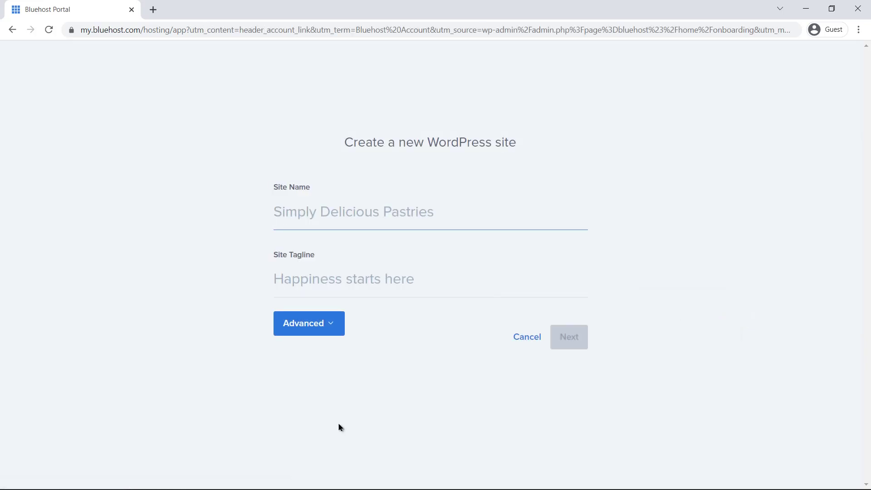
{"action": "type", "text": "Knox heights"}
{"action": "key", "text": "Tab"}
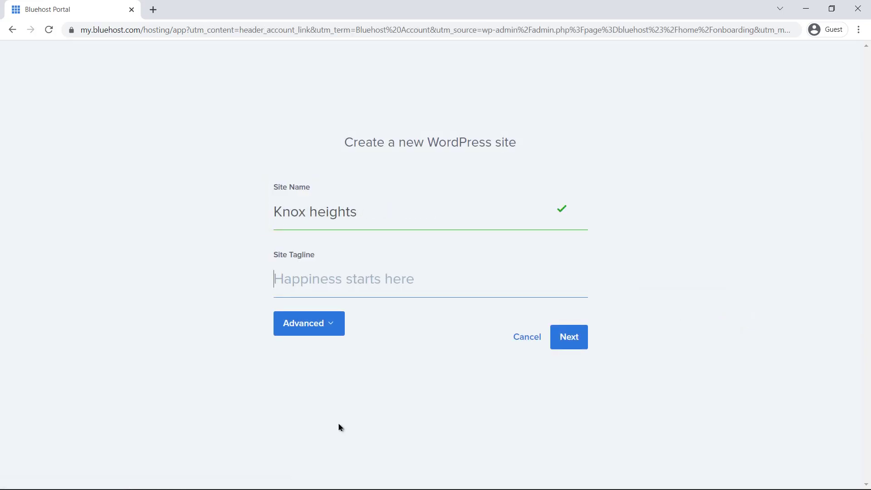
{"action": "type", "text": "Professional Real Estate"}
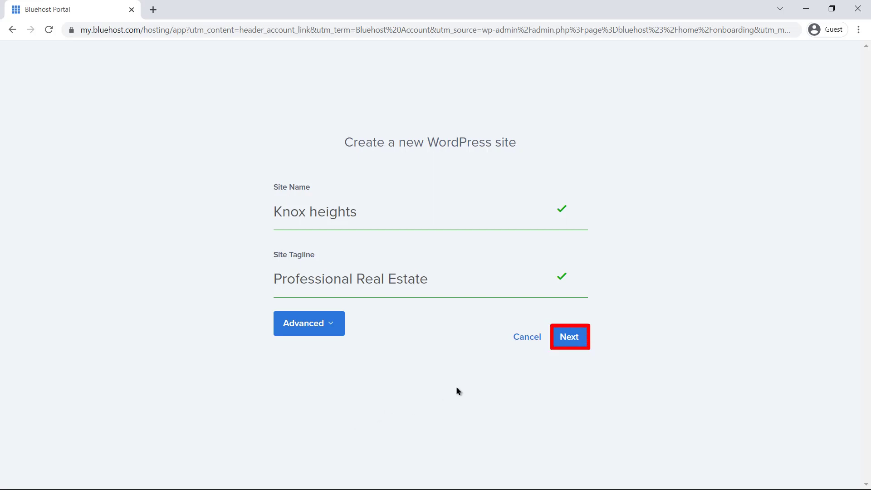
{"action": "left_click", "coordinate": [577, 337]}
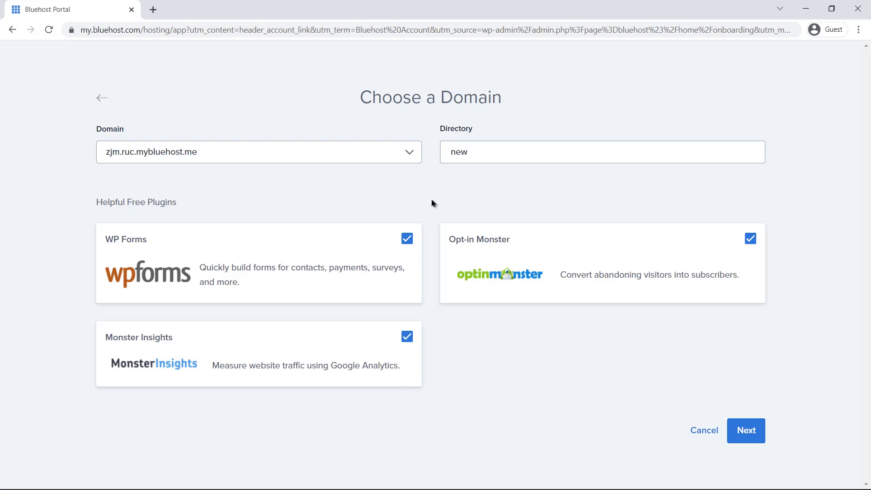
Step: Install to directory 'new' with WP Forms, Monster Insights and all free plugins kept
{"action": "left_click", "coordinate": [407, 239]}
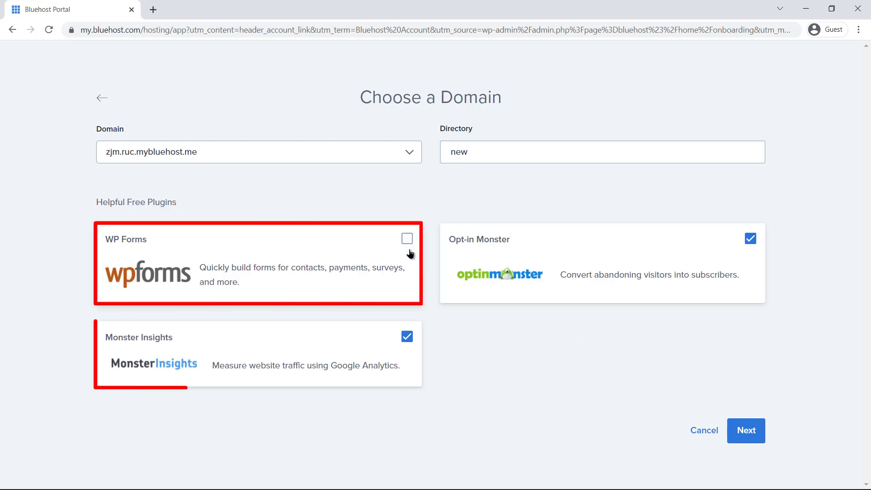
{"action": "left_click", "coordinate": [410, 338]}
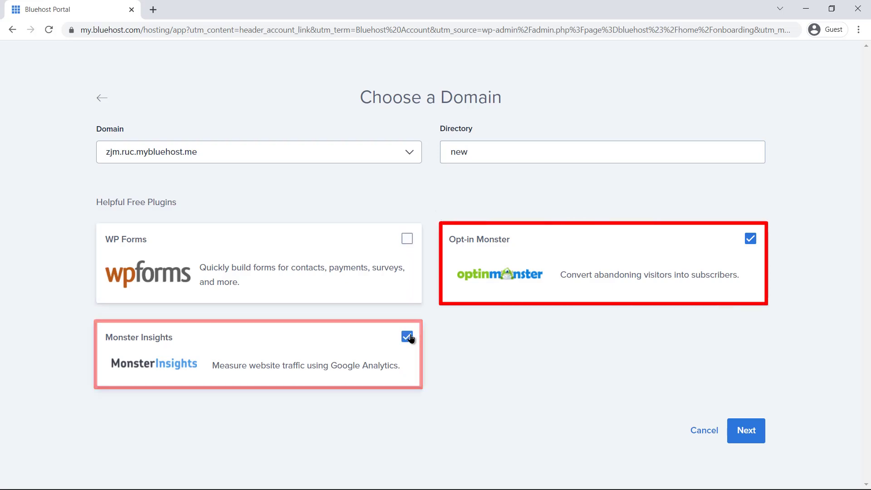
{"action": "left_click", "coordinate": [405, 241]}
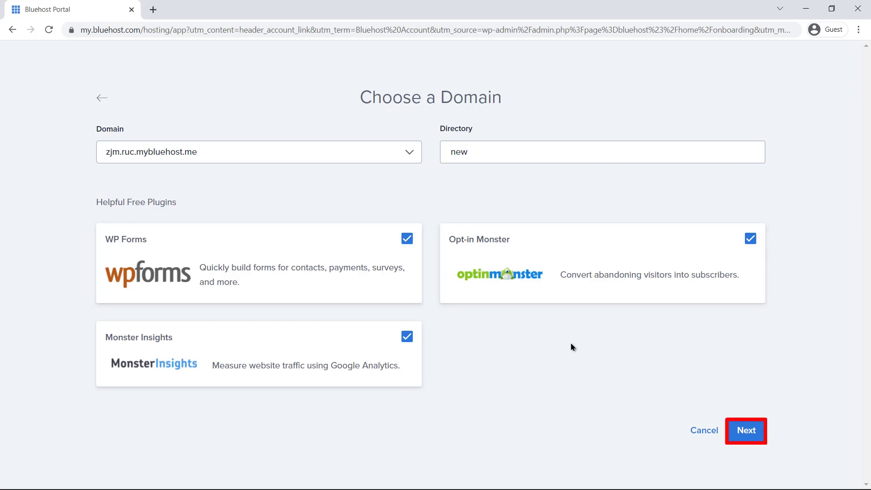
{"action": "left_click", "coordinate": [748, 426]}
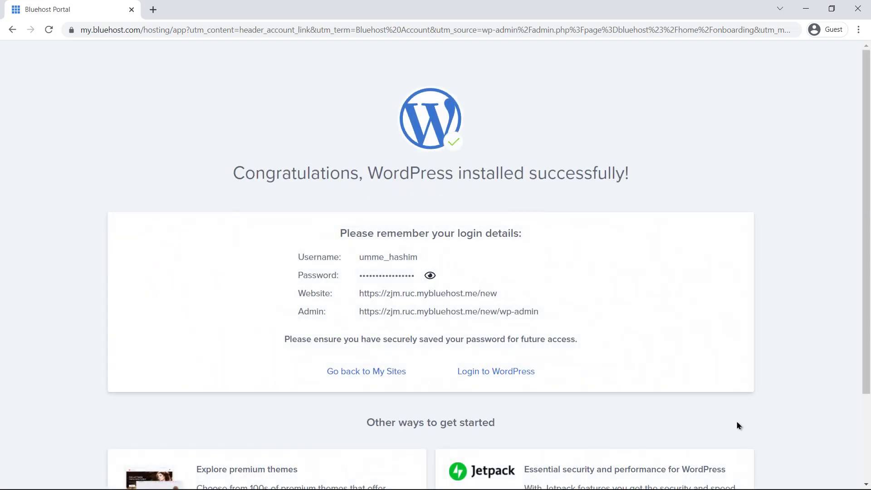
Step: Log in to the Knox heights WordPress dashboard after installation completes
{"action": "left_click", "coordinate": [521, 378]}
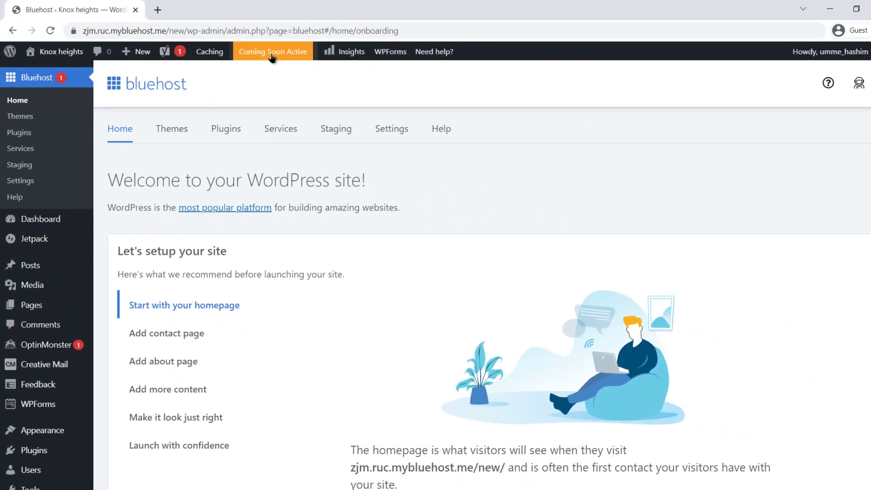
Step: Open the homepage for customizing and create the Contact page
{"action": "scroll", "coordinate": [390, 82], "scroll_direction": "down", "scroll_amount": 3}
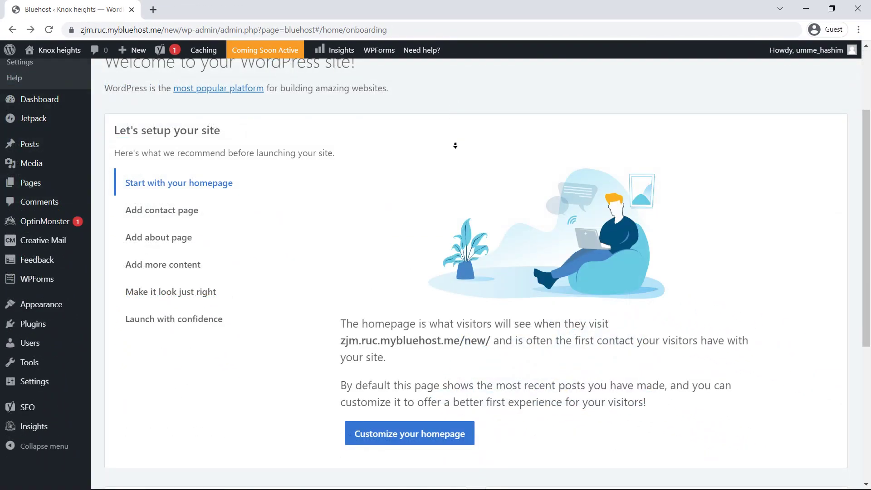
{"action": "scroll", "coordinate": [455, 145], "scroll_direction": "down", "scroll_amount": 3}
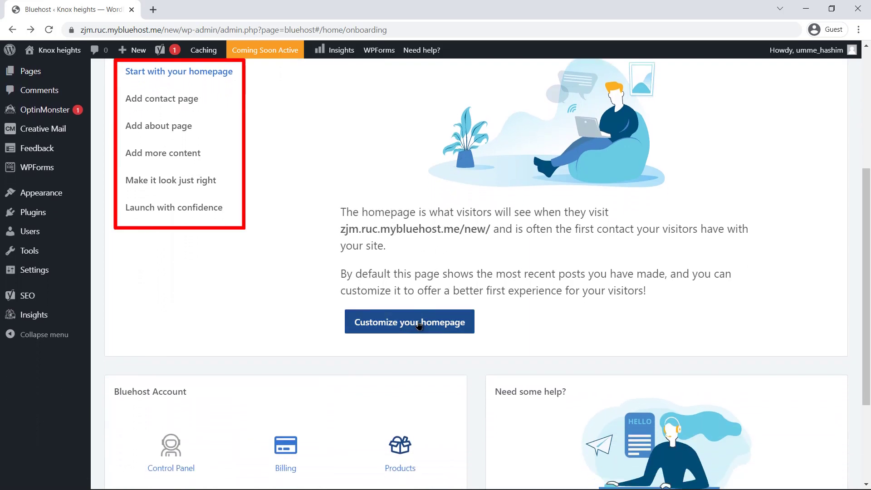
{"action": "left_click", "coordinate": [418, 325]}
{"action": "scroll", "coordinate": [644, 330], "scroll_direction": "down", "scroll_amount": 3}
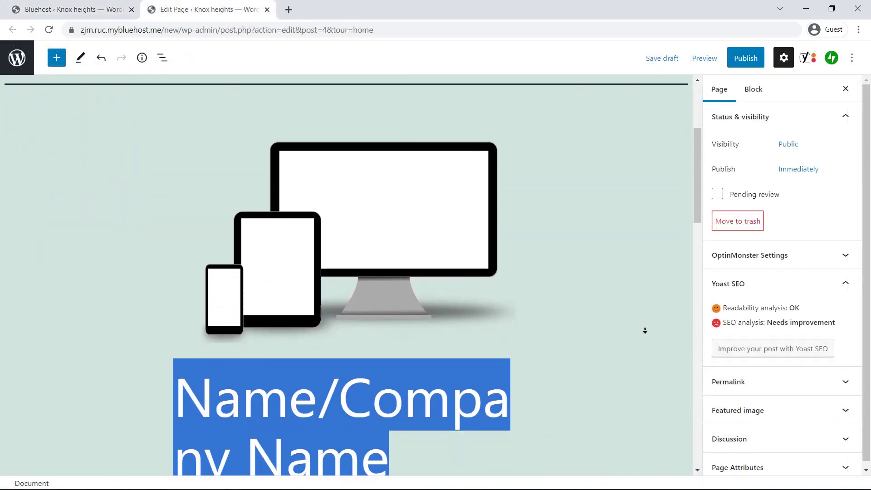
{"action": "scroll", "coordinate": [644, 331], "scroll_direction": "down", "scroll_amount": 4}
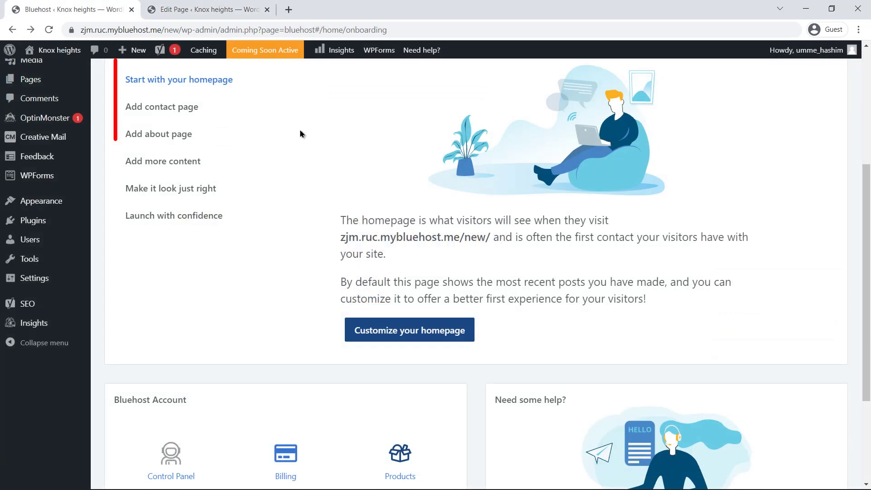
{"action": "left_click", "coordinate": [202, 108]}
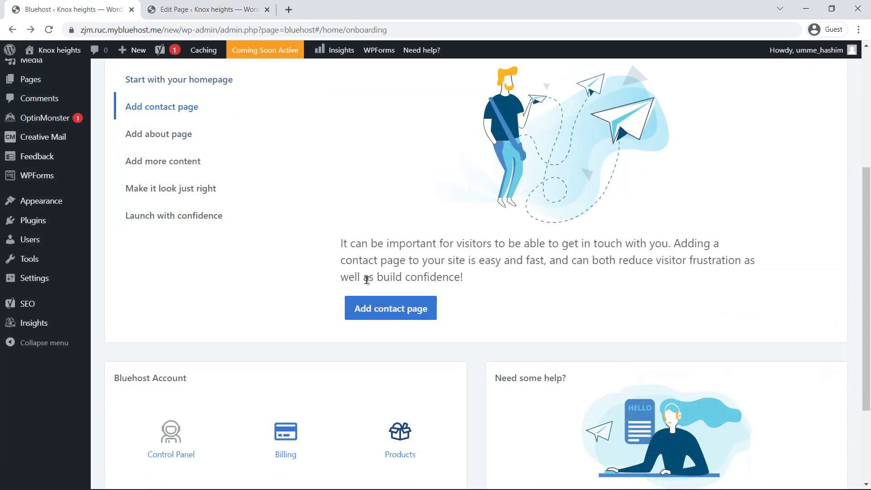
{"action": "left_click", "coordinate": [390, 308]}
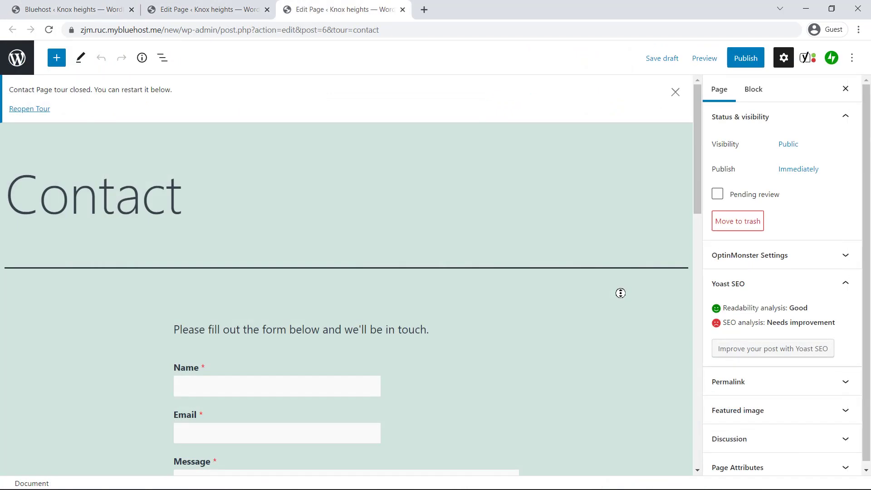
Step: Create the About page and launch the Knox Heights site live
{"action": "scroll", "coordinate": [620, 309], "scroll_direction": "down", "scroll_amount": 1}
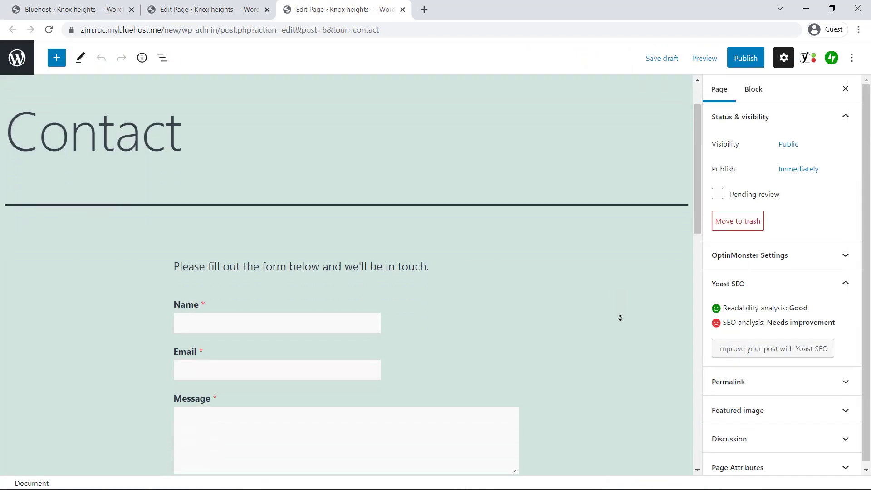
{"action": "scroll", "coordinate": [620, 318], "scroll_direction": "down", "scroll_amount": 1}
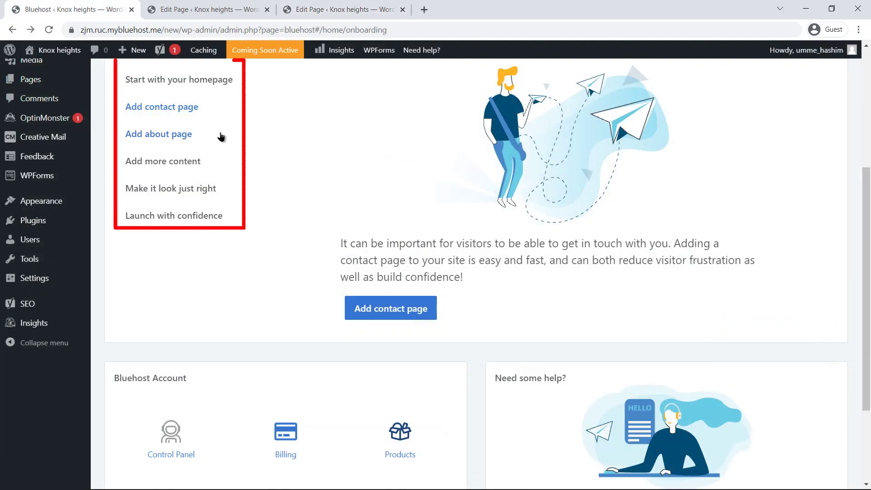
{"action": "left_click", "coordinate": [194, 135]}
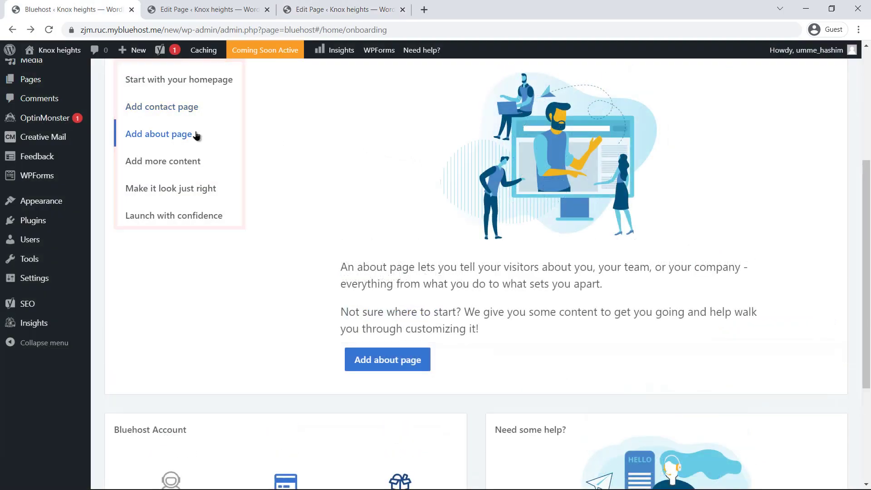
{"action": "left_click", "coordinate": [405, 359]}
{"action": "scroll", "coordinate": [618, 339], "scroll_direction": "down", "scroll_amount": 2}
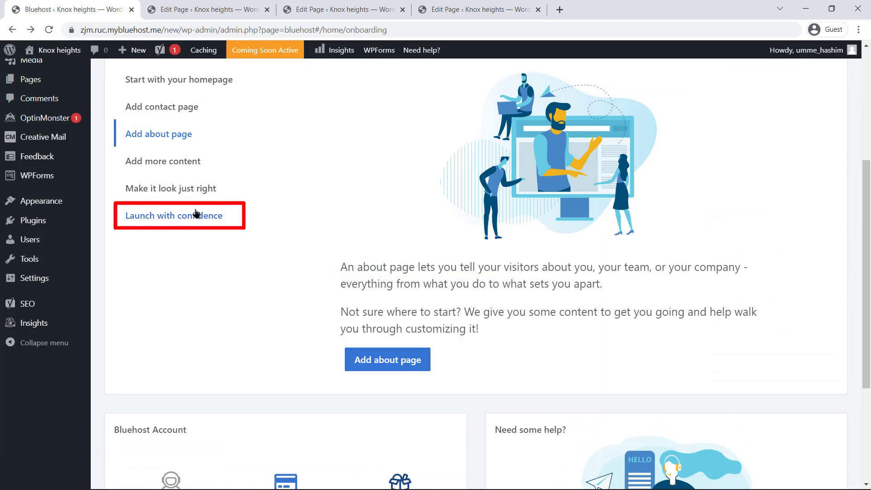
{"action": "left_click", "coordinate": [196, 214]}
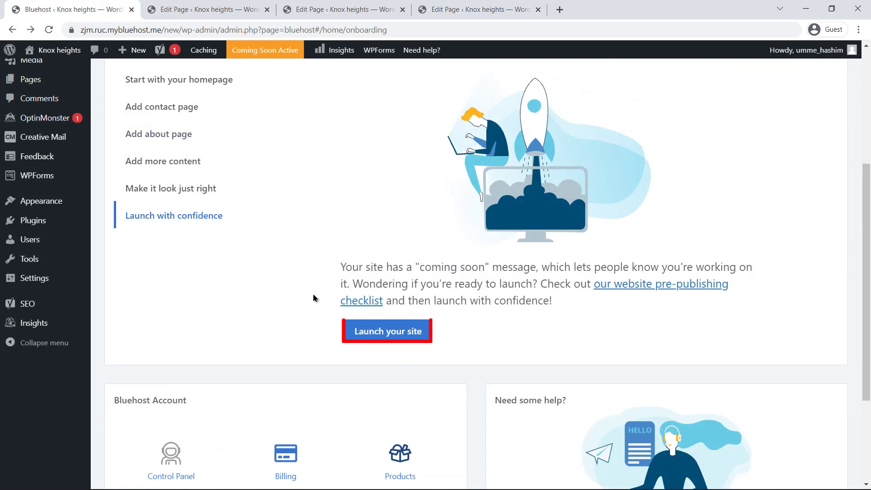
{"action": "left_click", "coordinate": [366, 333]}
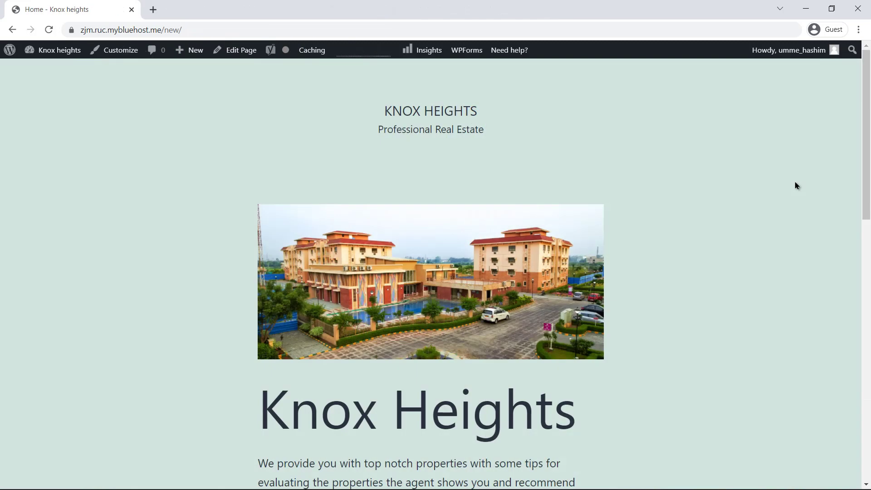
Step: Scroll down the live Knox Heights homepage to review its Contact Us button and News section
{"action": "middle_click", "coordinate": [797, 185]}
{"action": "scroll", "coordinate": [795, 210], "scroll_direction": "down", "scroll_amount": 1}
{"action": "scroll", "coordinate": [794, 210], "scroll_direction": "down", "scroll_amount": 3}
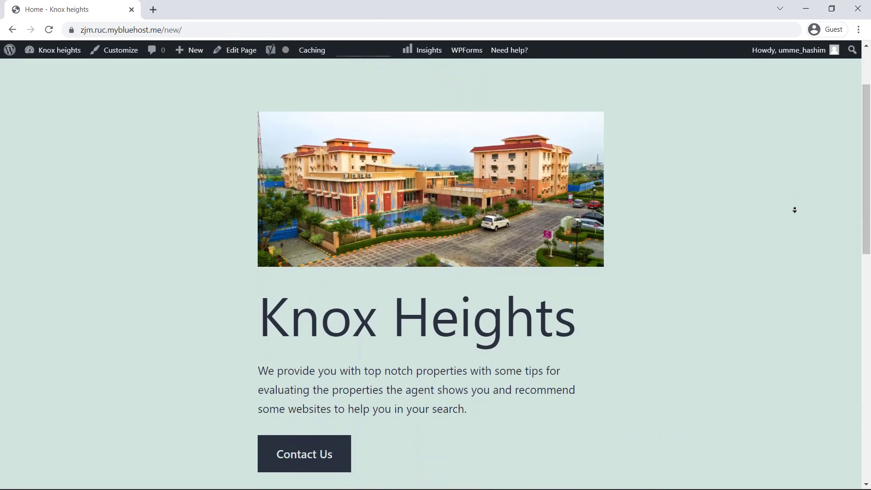
{"action": "scroll", "coordinate": [795, 210], "scroll_direction": "down", "scroll_amount": 3}
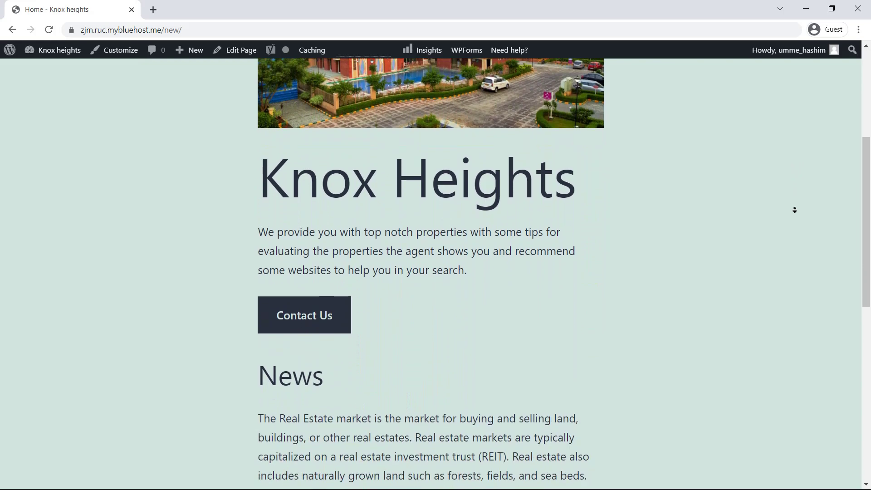
{"action": "scroll", "coordinate": [795, 210], "scroll_direction": "down", "scroll_amount": 3}
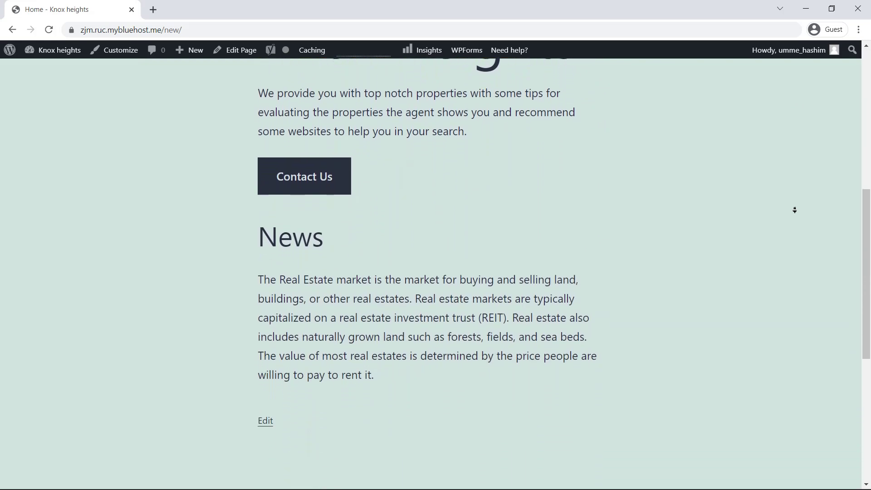